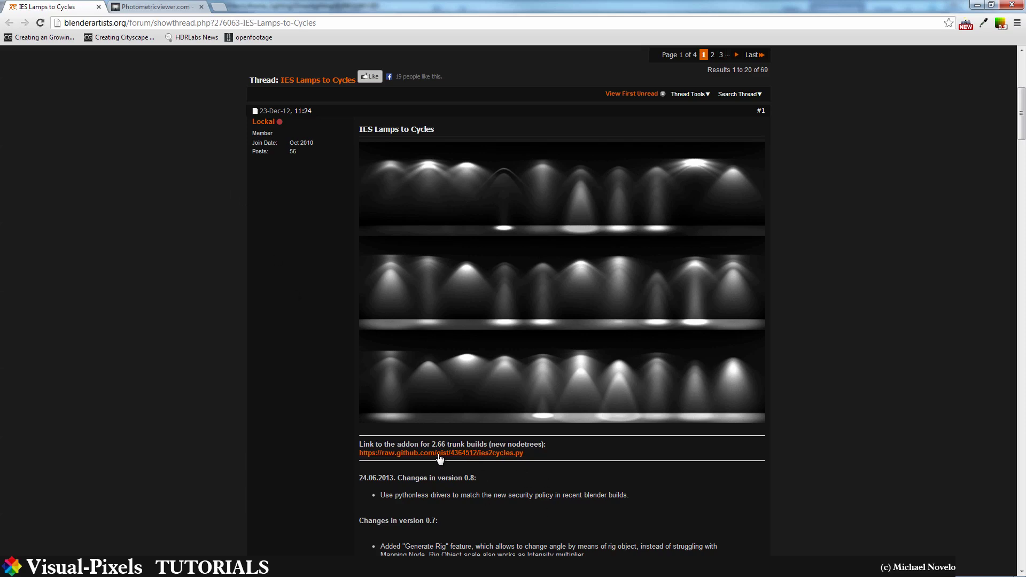
# - Scroll the thread to the IES explanation and vendor links such as Lithonia, Gotham and Holophane
pyautogui.scroll(-6, 362, 412)
pyautogui.scroll(-3, 342, 398)
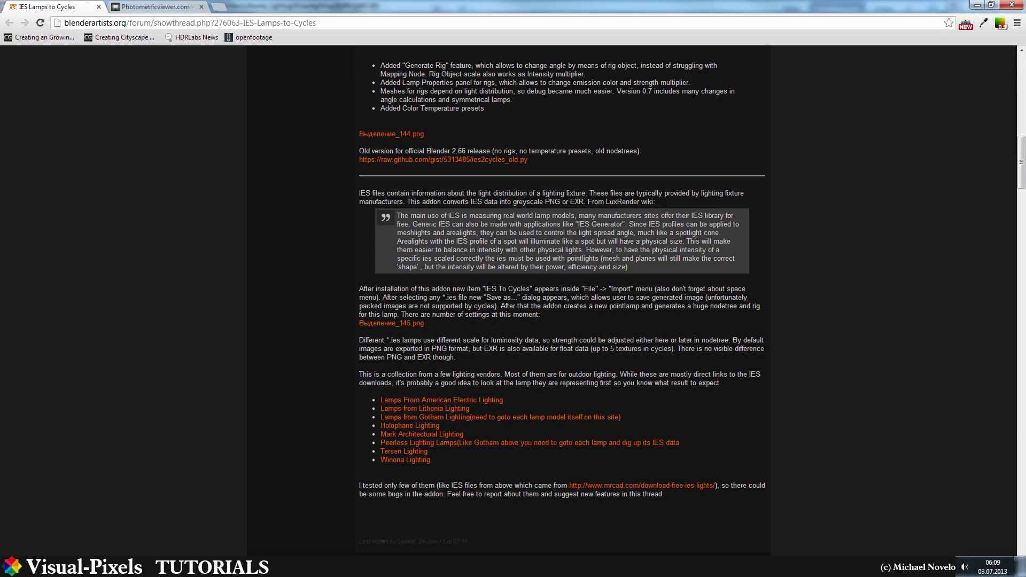
# - Search the addons for 'ies' and confirm Import-Export: IES to Cycles is installed and enabled
pyautogui.hotkey('alt', 'Tab')
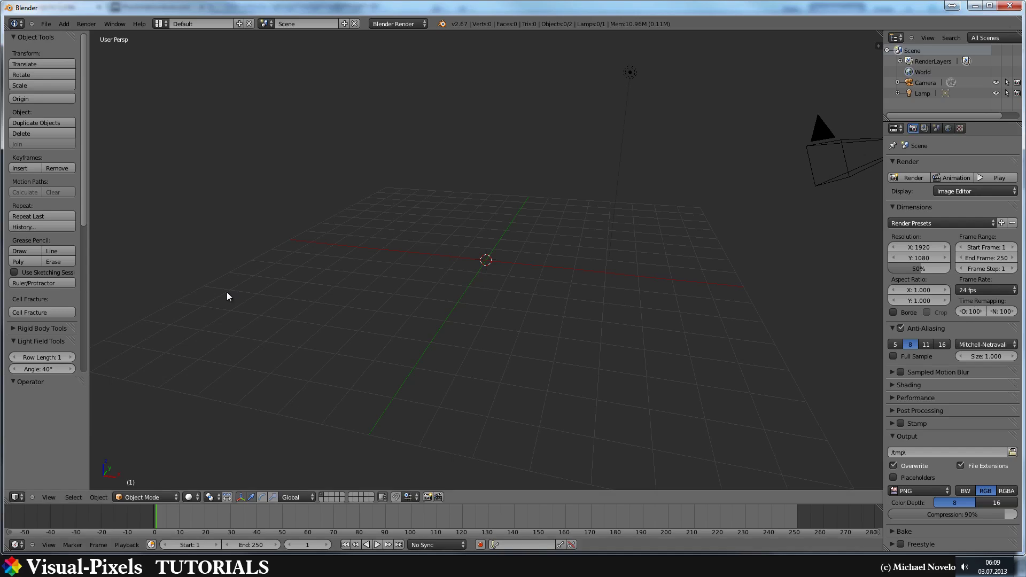
pyautogui.click(44, 25)
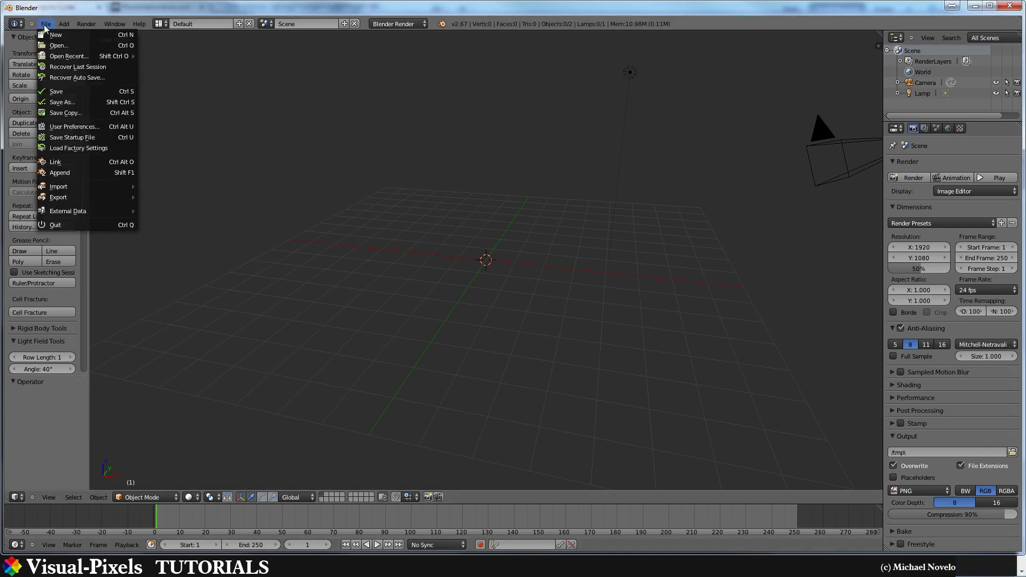
pyautogui.click(63, 126)
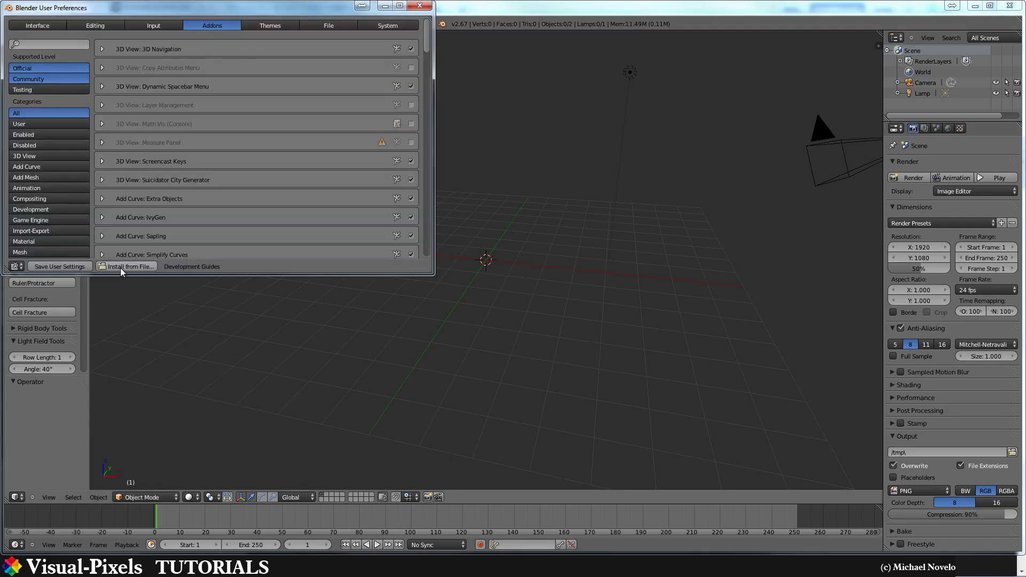
pyautogui.click(44, 43)
pyautogui.write('ies')
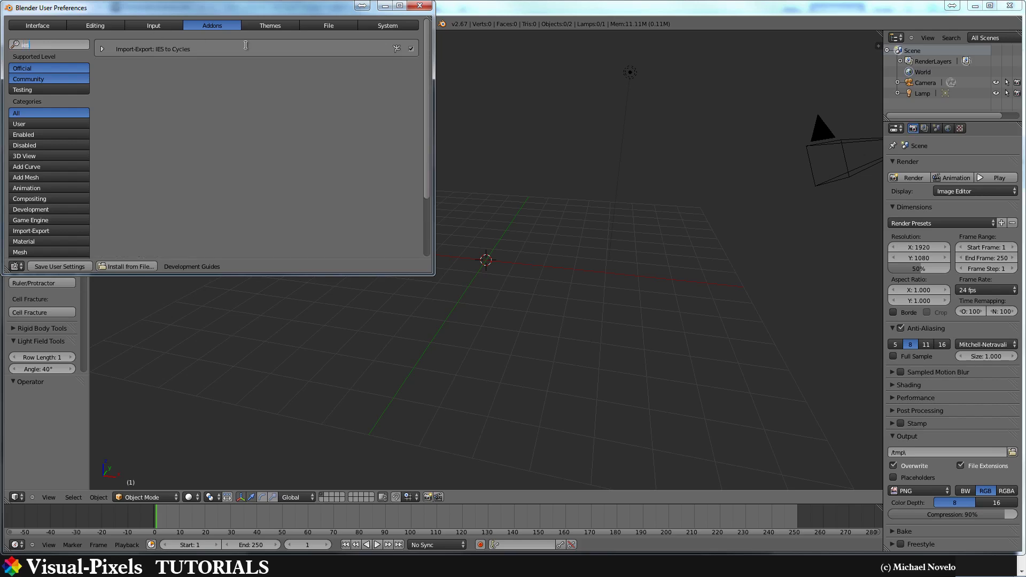
pyautogui.click(102, 48)
pyautogui.click(102, 48)
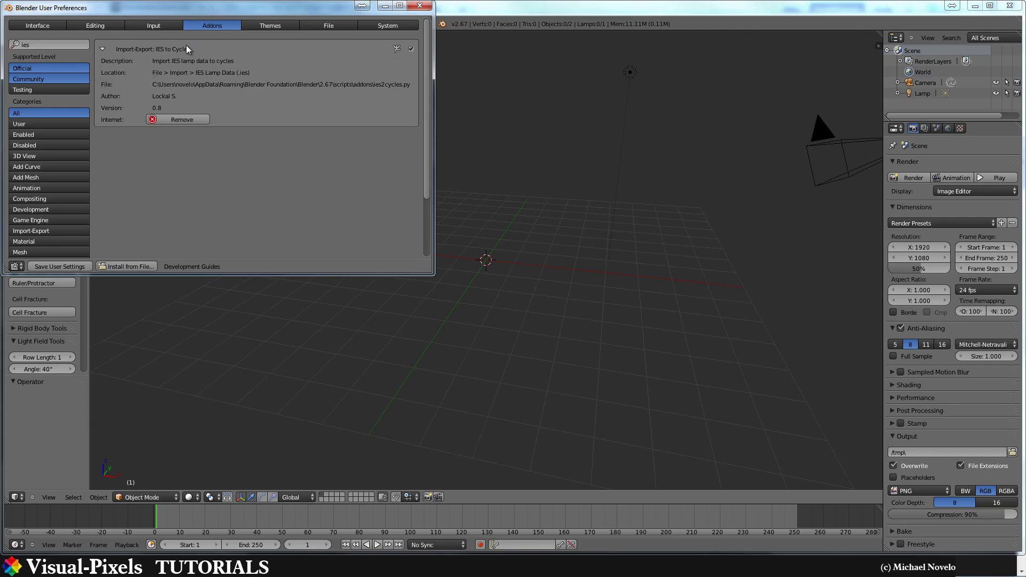
pyautogui.click(419, 6)
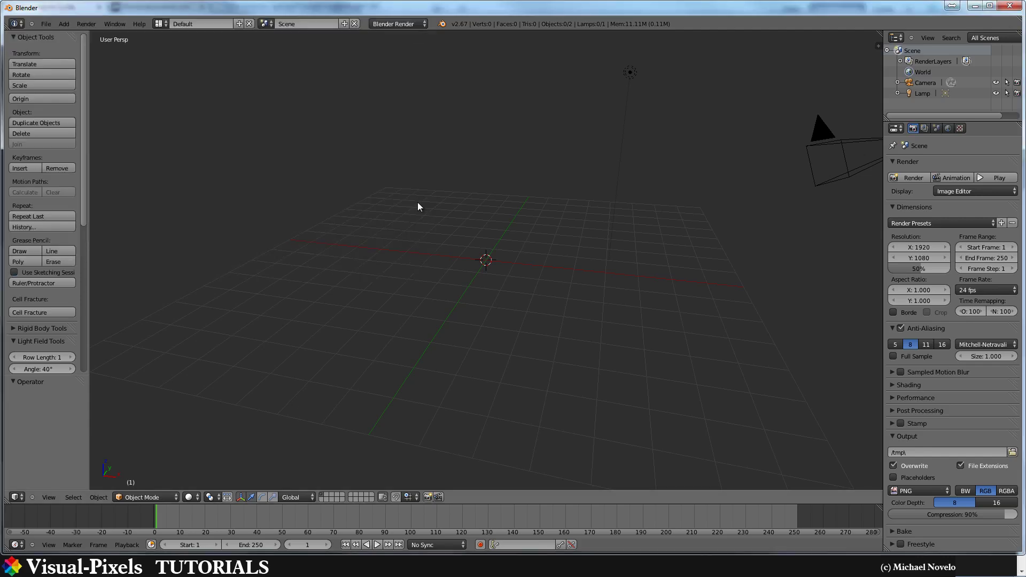
# - Open the IES Lamp Data (.ies) import browser on the Lithonia Downlighting folder
pyautogui.click(43, 24)
pyautogui.moveTo(84, 196)
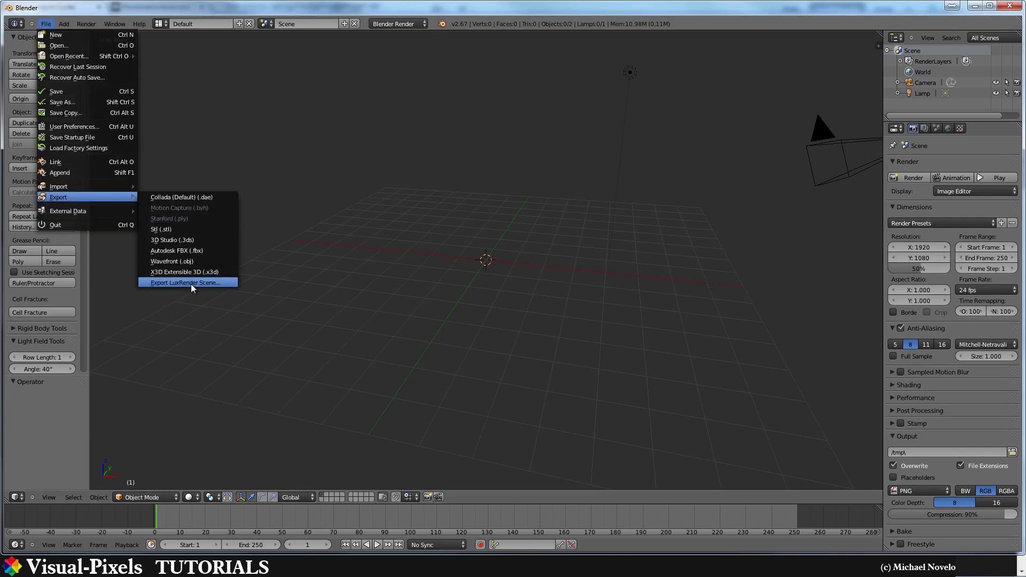
pyautogui.moveTo(108, 182)
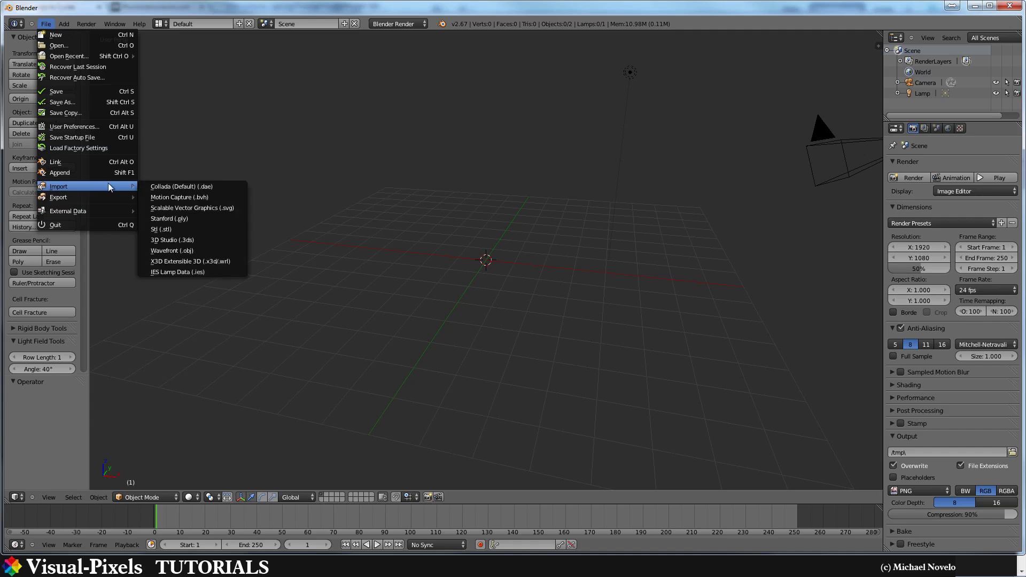
pyautogui.click(178, 272)
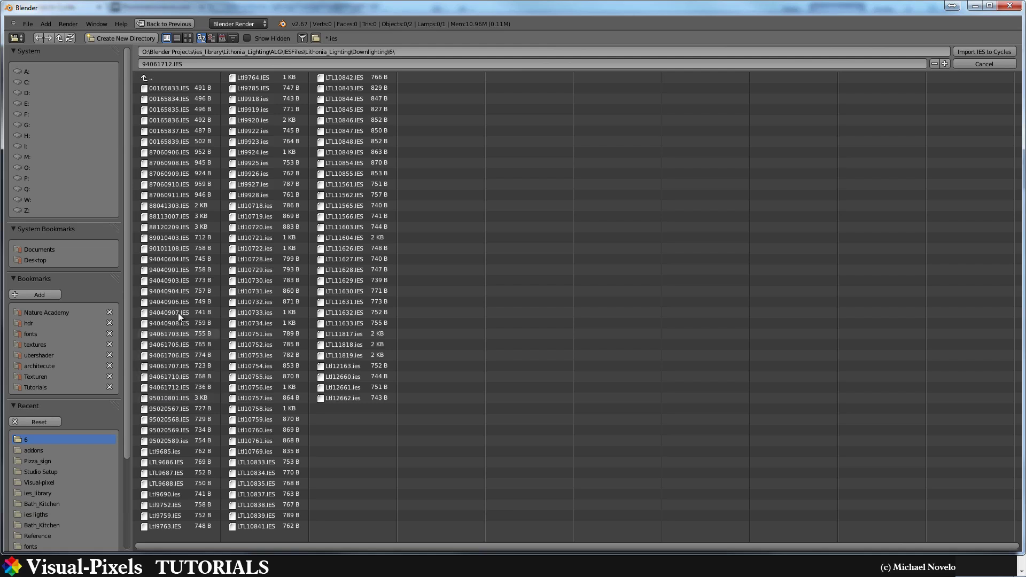
# - Import 94061712.IES as a generated rig with Vector Curves and 5600K: Nominal Sunlight color
pyautogui.click(175, 387)
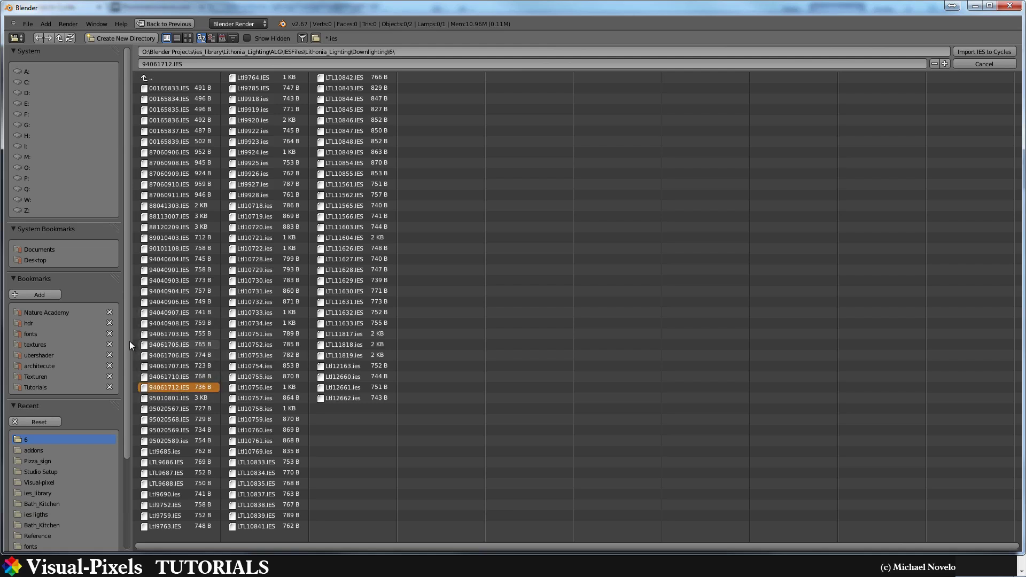
pyautogui.moveTo(126, 335); pyautogui.dragTo(127, 453)
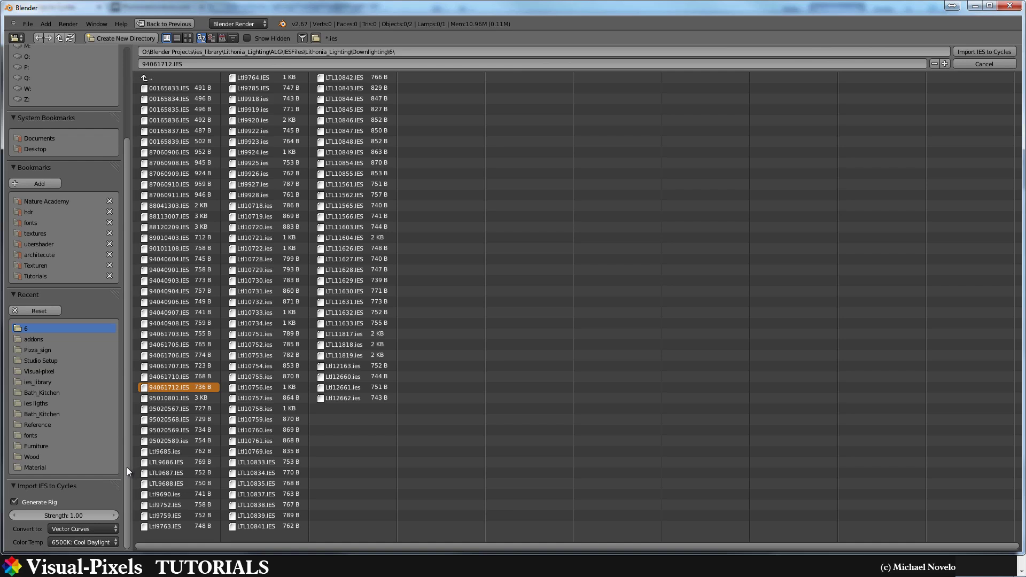
pyautogui.click(15, 293)
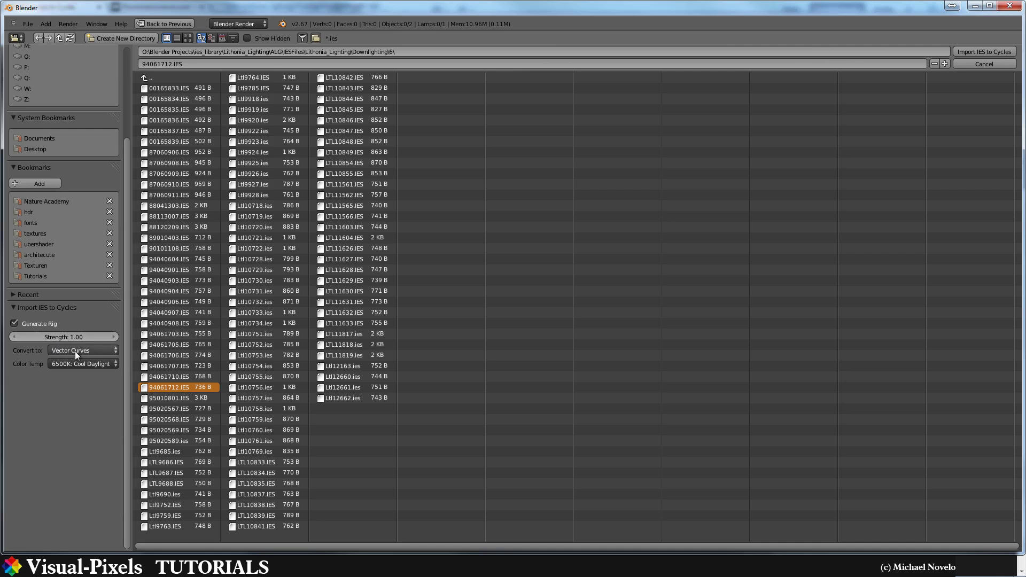
pyautogui.click(75, 351)
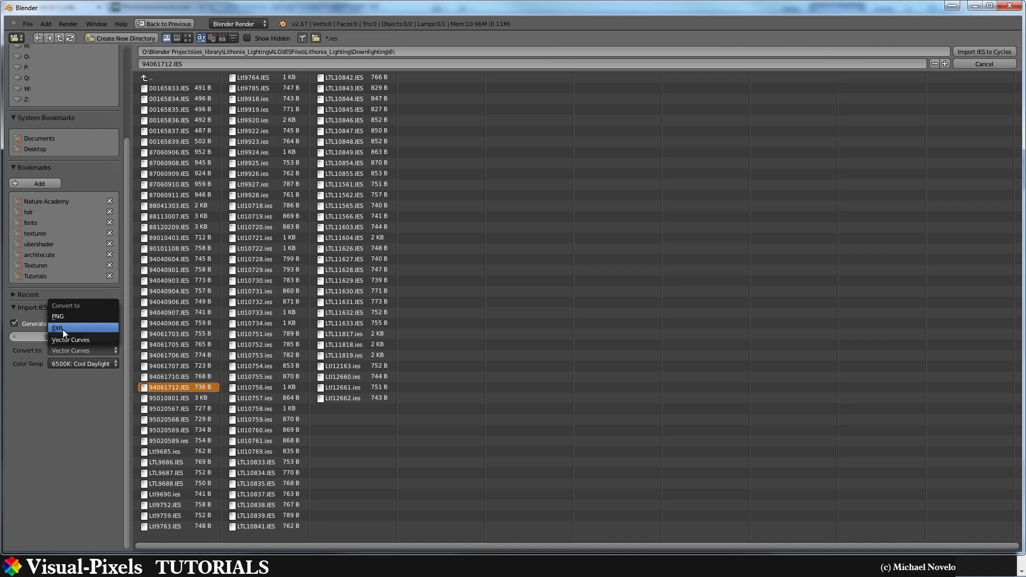
pyautogui.click(67, 363)
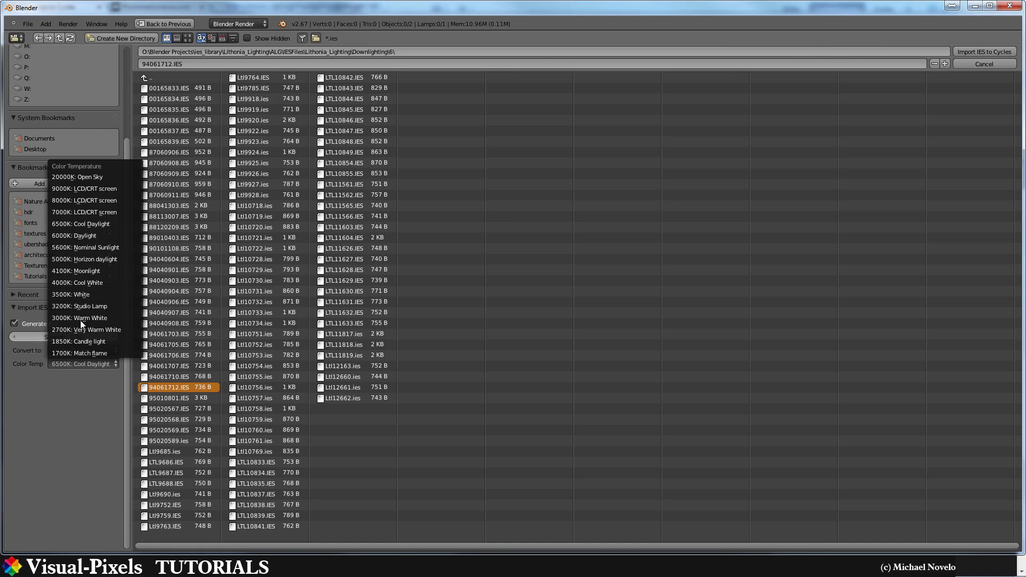
pyautogui.click(87, 248)
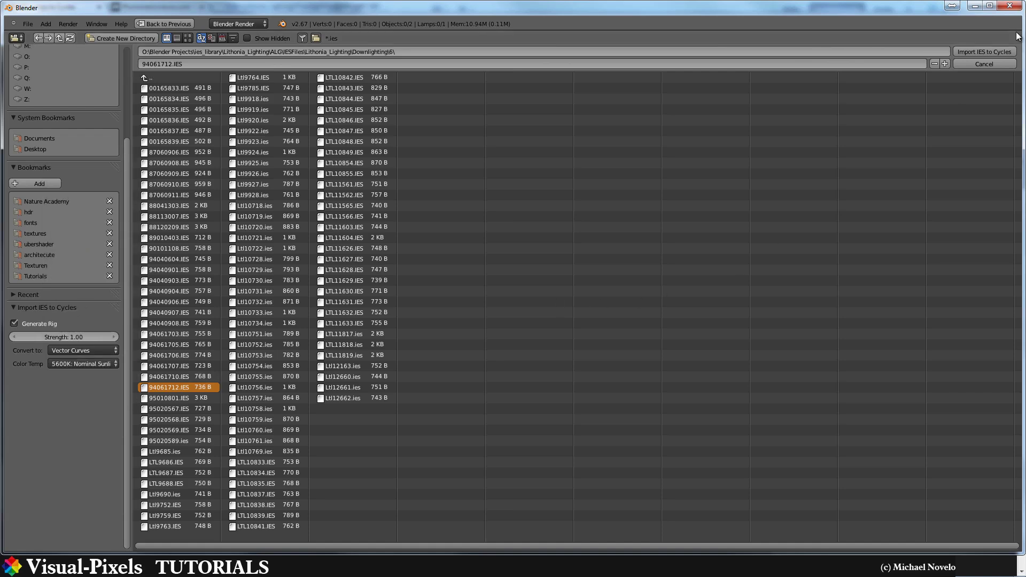
pyautogui.click(973, 51)
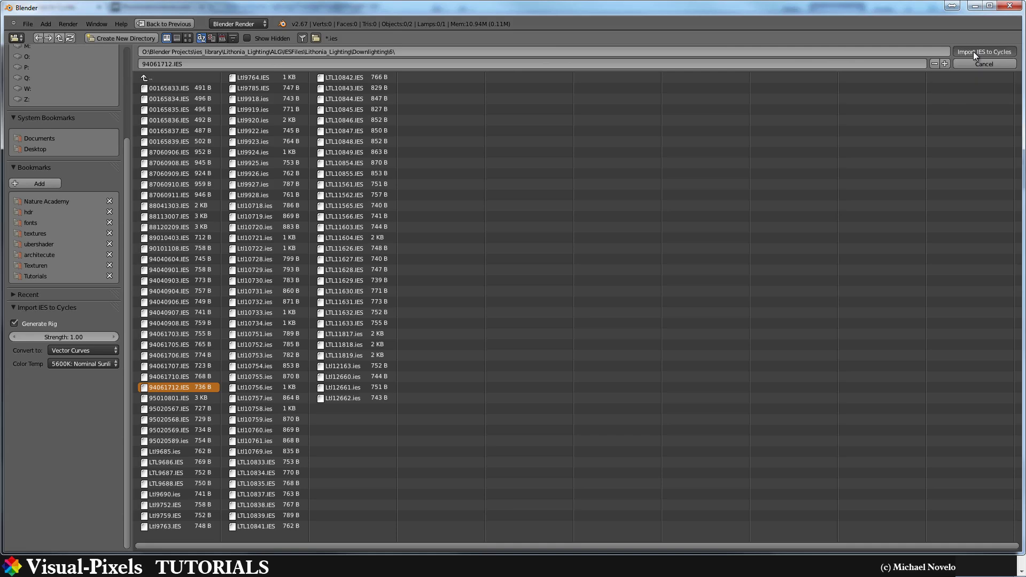
# - Lift lamp rig 94061712 about 1 unit along Z above the grid floor
pyautogui.scroll(7, 482, 314)
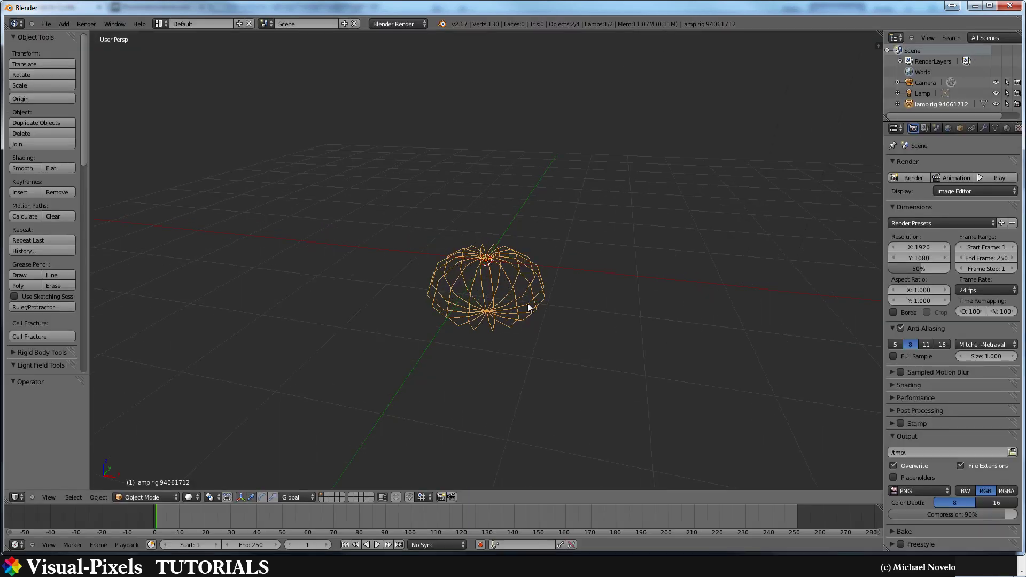
pyautogui.moveTo(530, 283); pyautogui.dragTo(508, 313, button='middle')
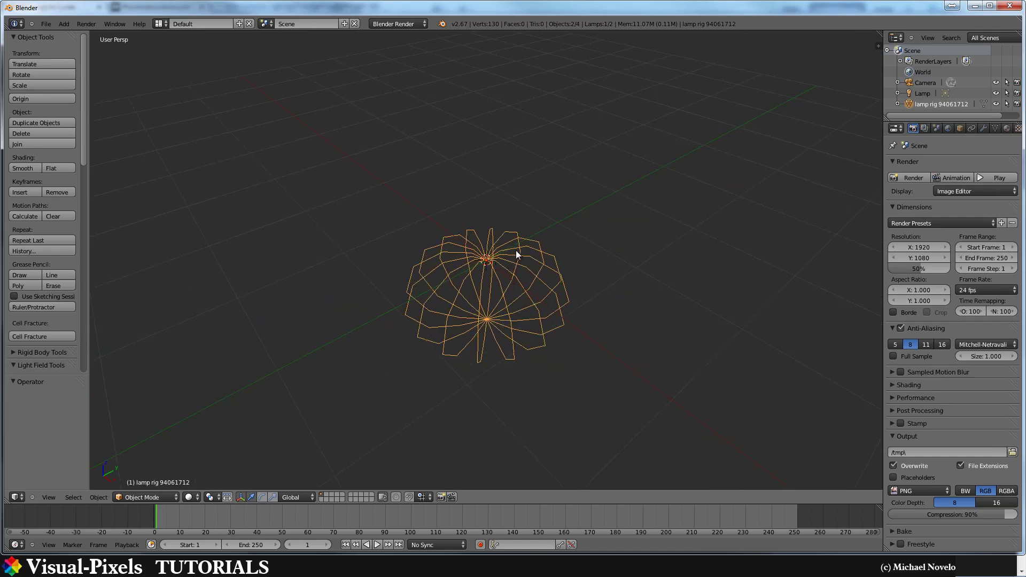
pyautogui.moveTo(516, 255); pyautogui.dragTo(548, 202, button='middle')
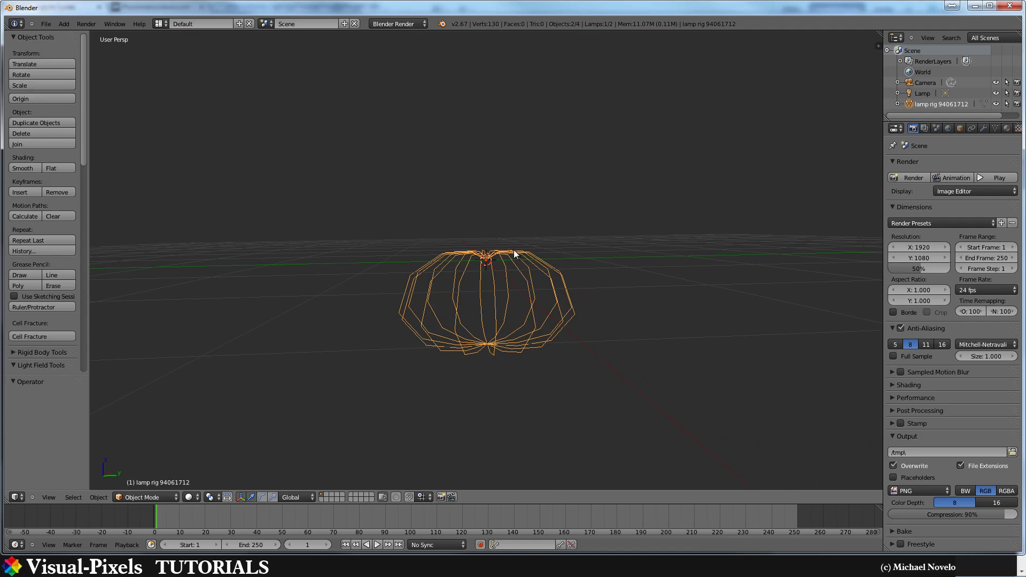
pyautogui.moveTo(483, 215); pyautogui.dragTo(497, 126)
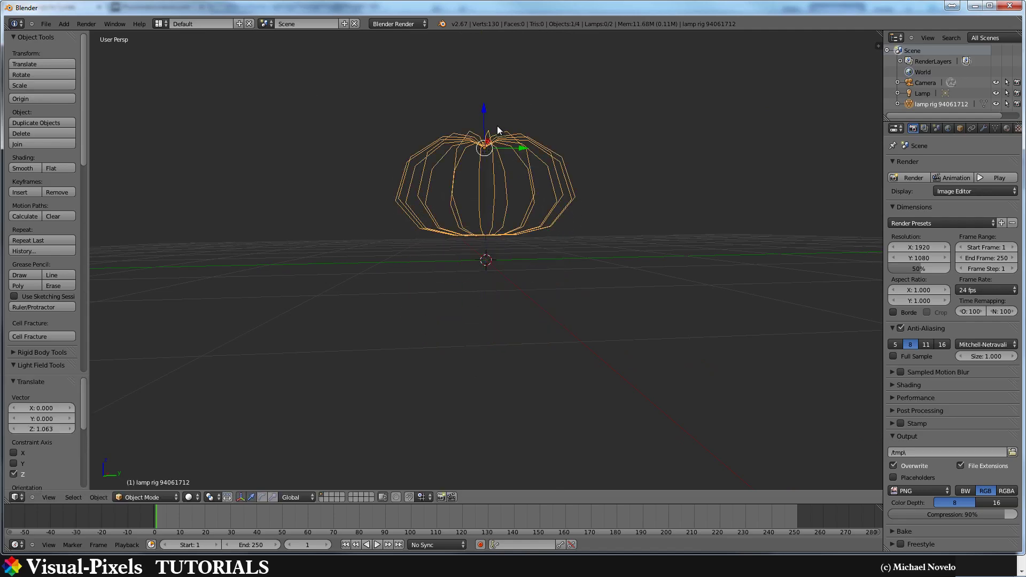
pyautogui.scroll(3, 483, 154)
pyautogui.moveTo(483, 138); pyautogui.dragTo(483, 268, button='middle')
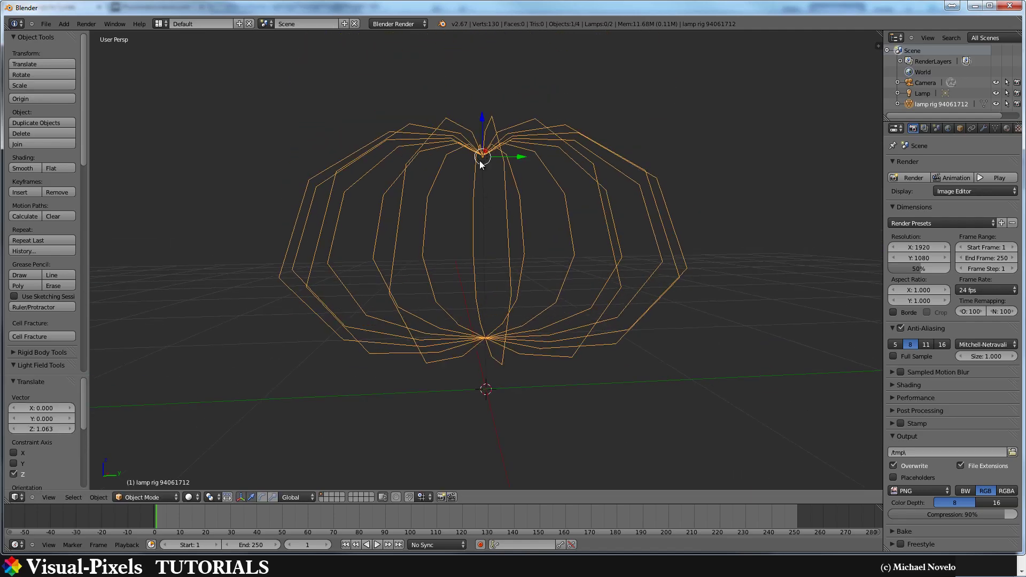
pyautogui.click(481, 159)
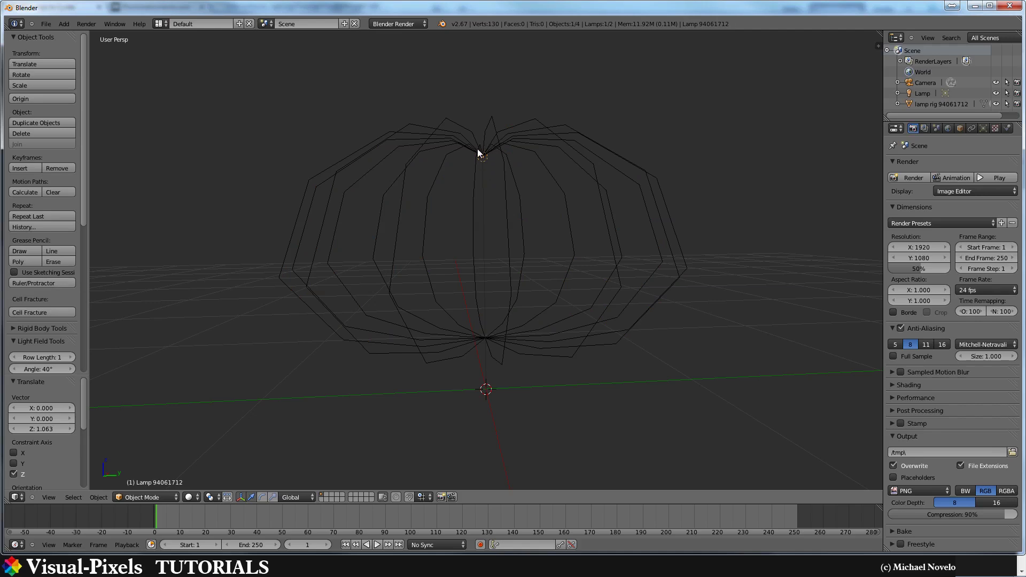
pyautogui.rightClick(488, 131)
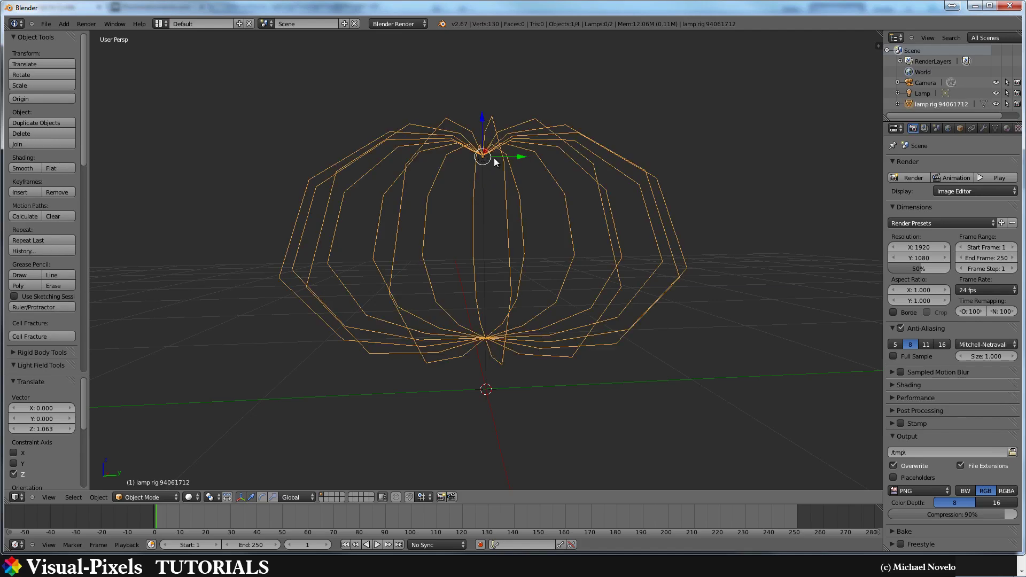
pyautogui.moveTo(516, 118); pyautogui.dragTo(487, 113, button='middle')
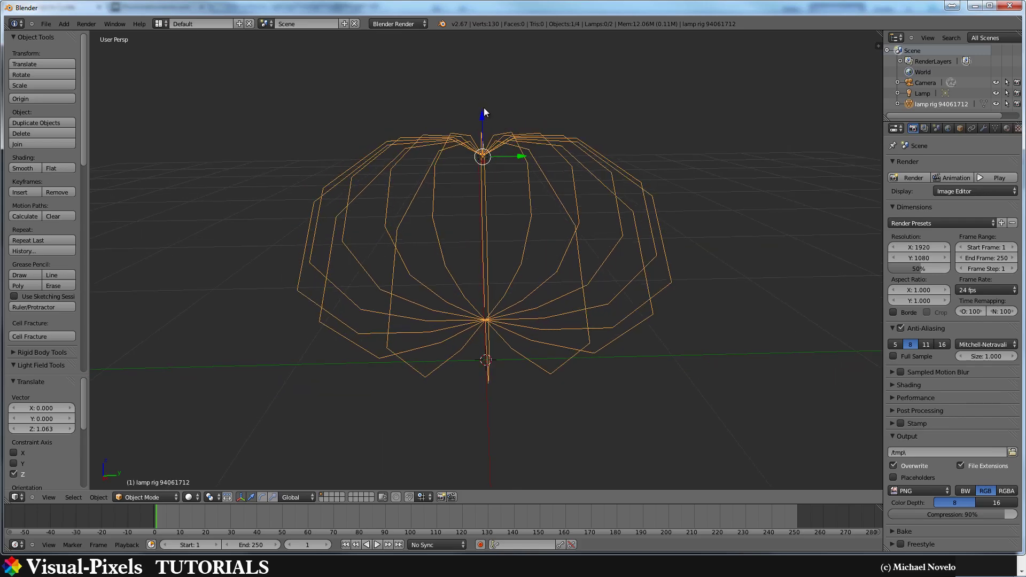
pyautogui.moveTo(483, 111)
pyautogui.mouseDown()
pyautogui.moveTo(485, 82)
pyautogui.moveTo(486, 93)
pyautogui.mouseUp()
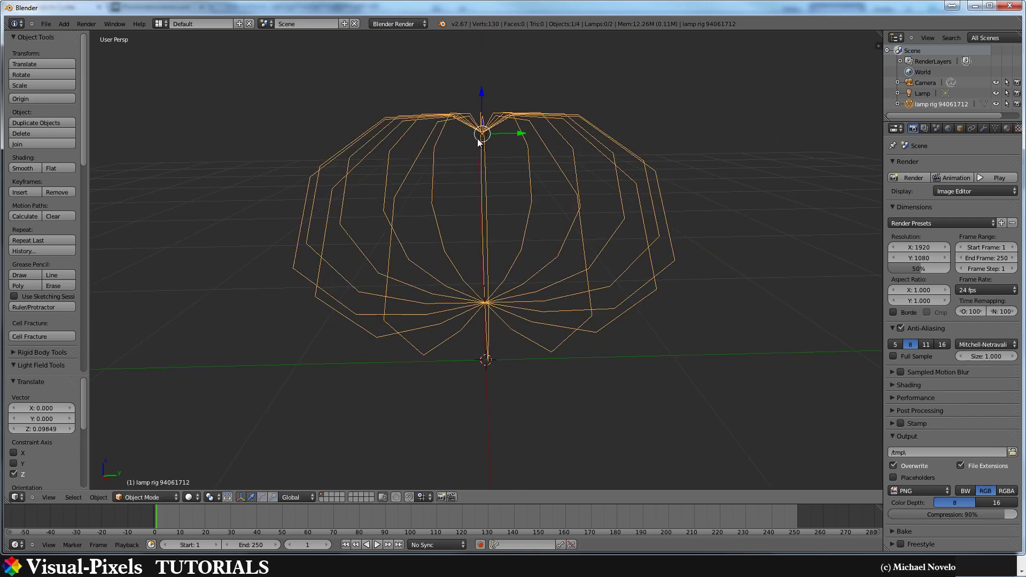
# - Add a plane scaled by 5 under the lamp rig and slide it along Y
pyautogui.scroll(-3, 495, 137)
pyautogui.moveTo(494, 138); pyautogui.dragTo(563, 171, button='middle')
pyautogui.hotkey('shift', 'a')
pyautogui.moveTo(563, 171)
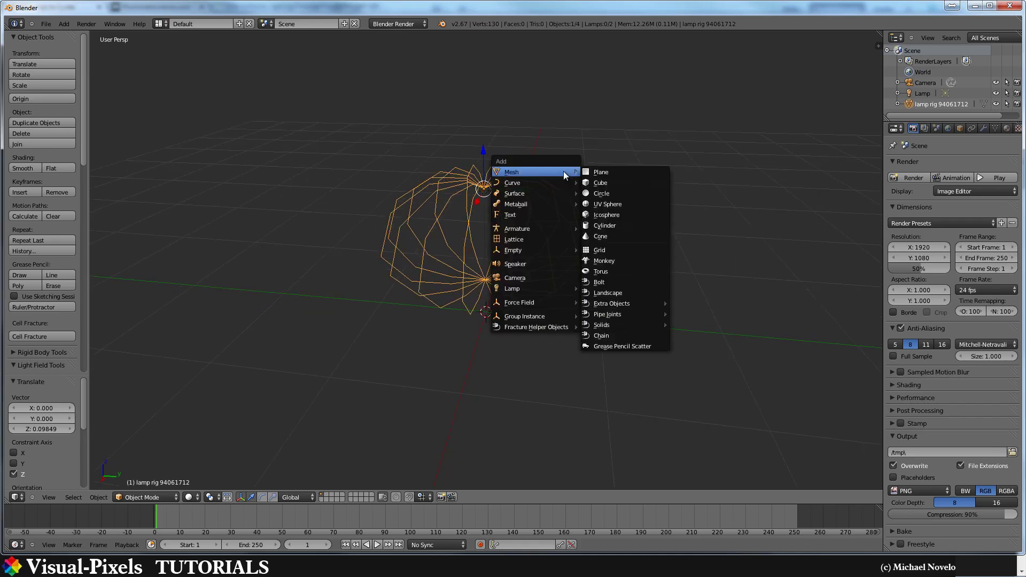
pyautogui.click(631, 169)
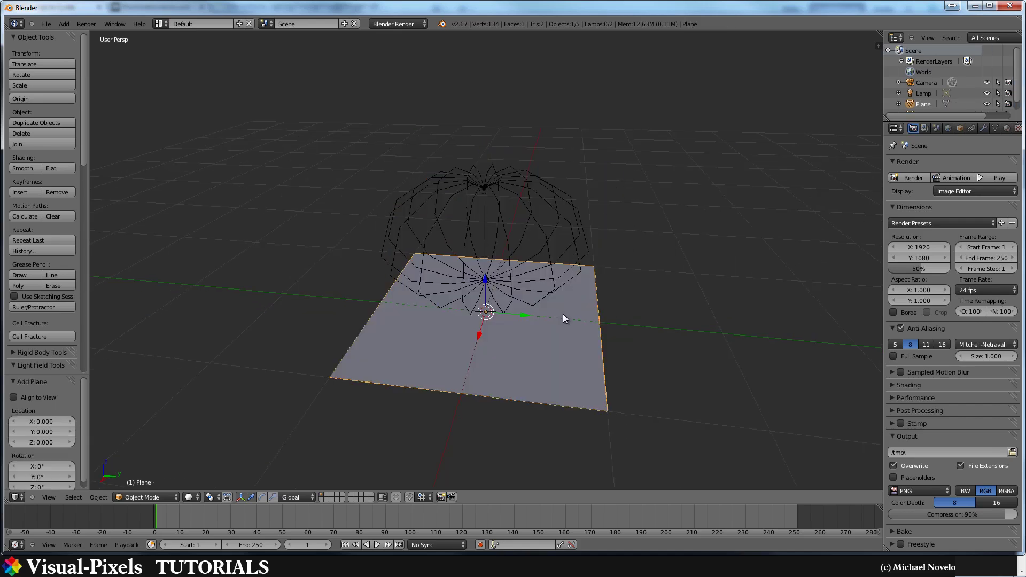
pyautogui.press('s')
pyautogui.press('5')
pyautogui.press('Return')
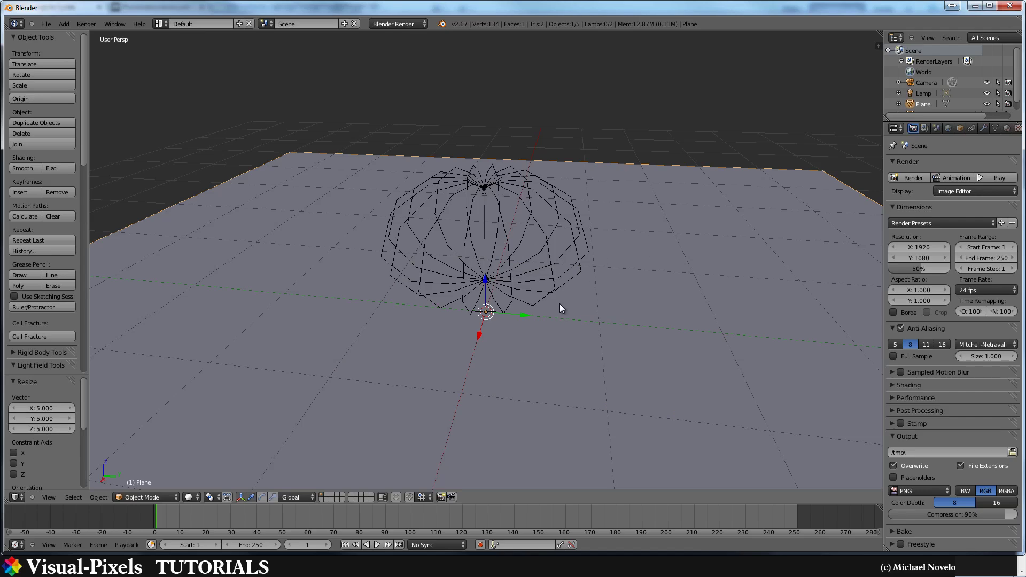
pyautogui.moveTo(529, 315); pyautogui.dragTo(227, 291)
# - Extrude a 5.064-high wall straight up along Z from the plane's right edge
pyautogui.scroll(-3, 666, 211)
pyautogui.press('Tab')
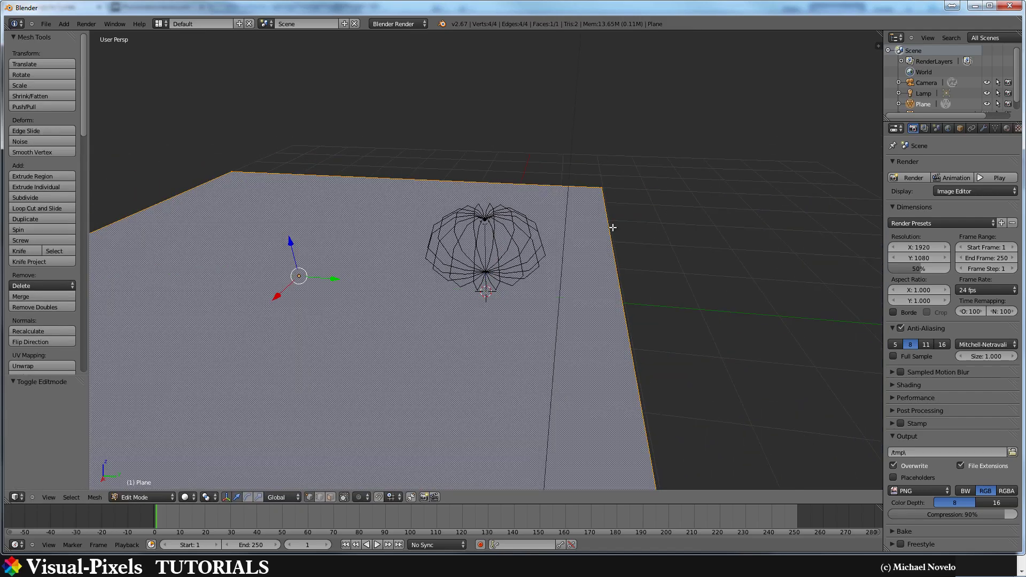
pyautogui.rightClick(605, 188)
pyautogui.scroll(-2, 645, 314)
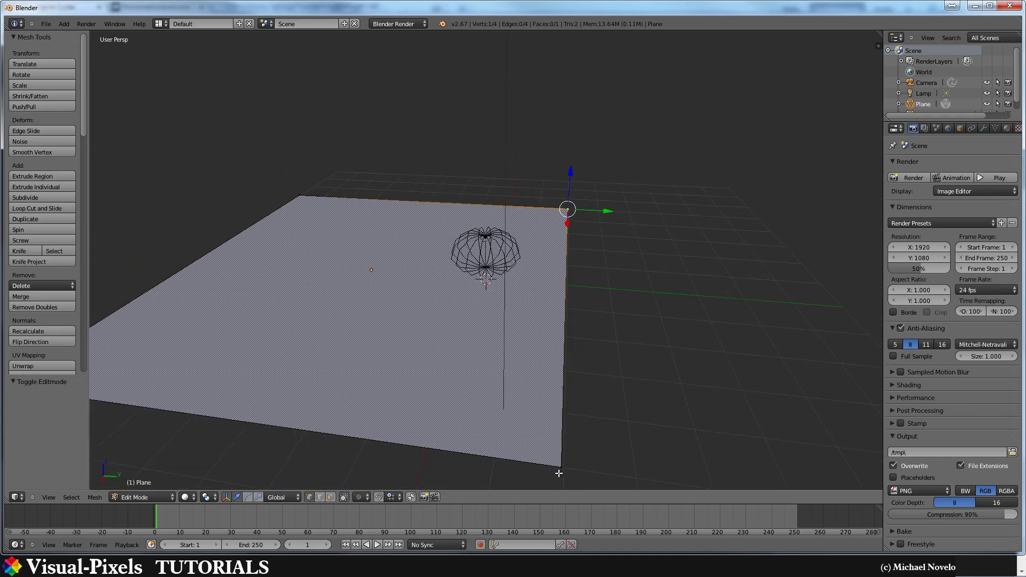
pyautogui.keyDown('shift'); pyautogui.rightClick(559, 469); pyautogui.keyUp('shift')
pyautogui.press('e')
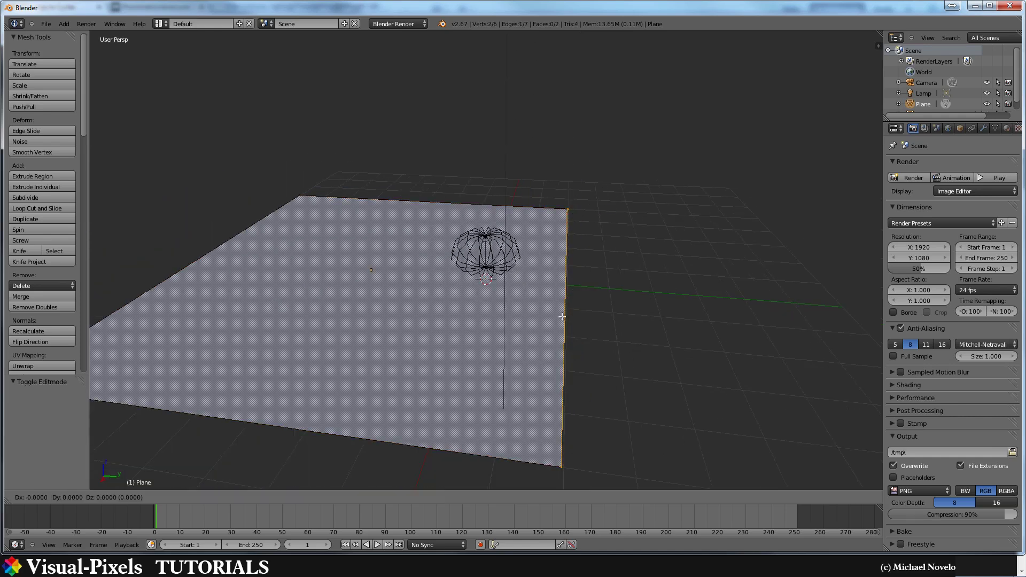
pyautogui.press('z')
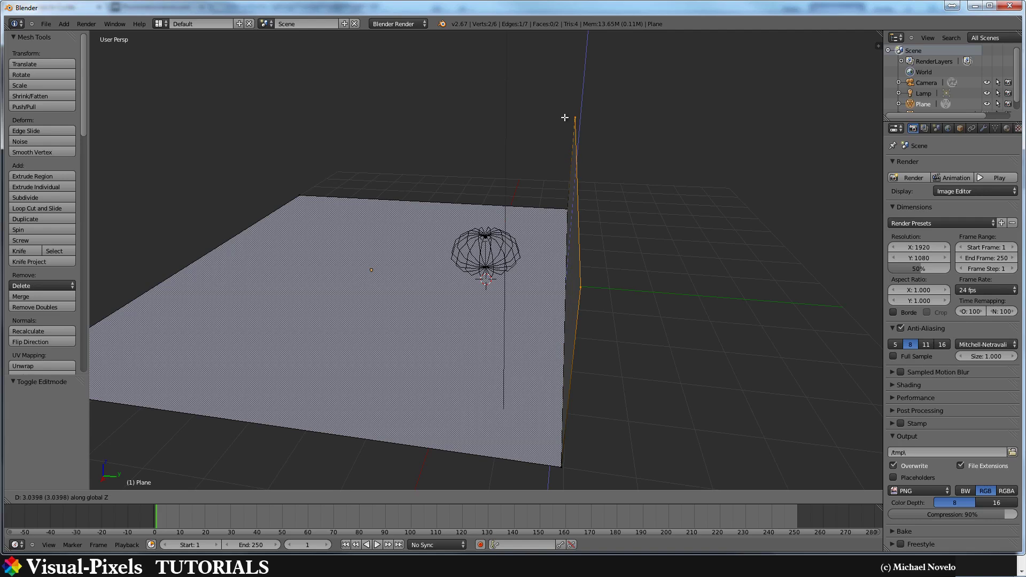
pyautogui.click(566, 88)
pyautogui.moveTo(538, 141); pyautogui.dragTo(580, 196, button='middle')
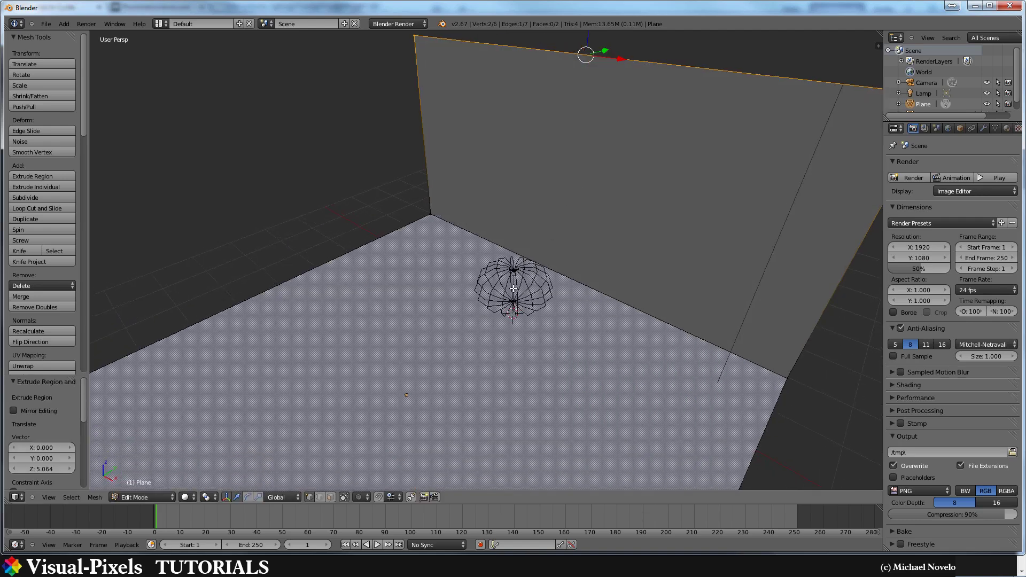
# - Move the lamp rig up beside the new wall
pyautogui.press('Tab')
pyautogui.rightClick(526, 279)
pyautogui.moveTo(514, 238); pyautogui.dragTo(582, 152)
pyautogui.moveTo(652, 185); pyautogui.dragTo(589, 176, button='middle')
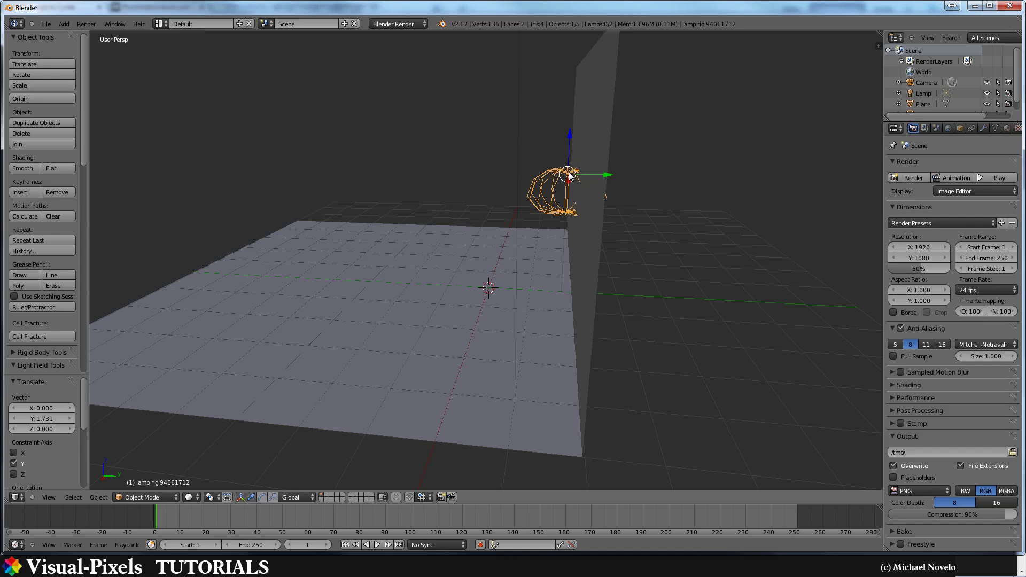
# - Tilt the lamp rig about 21 degrees and align the camera to the raised view
pyautogui.scroll(2, 569, 173)
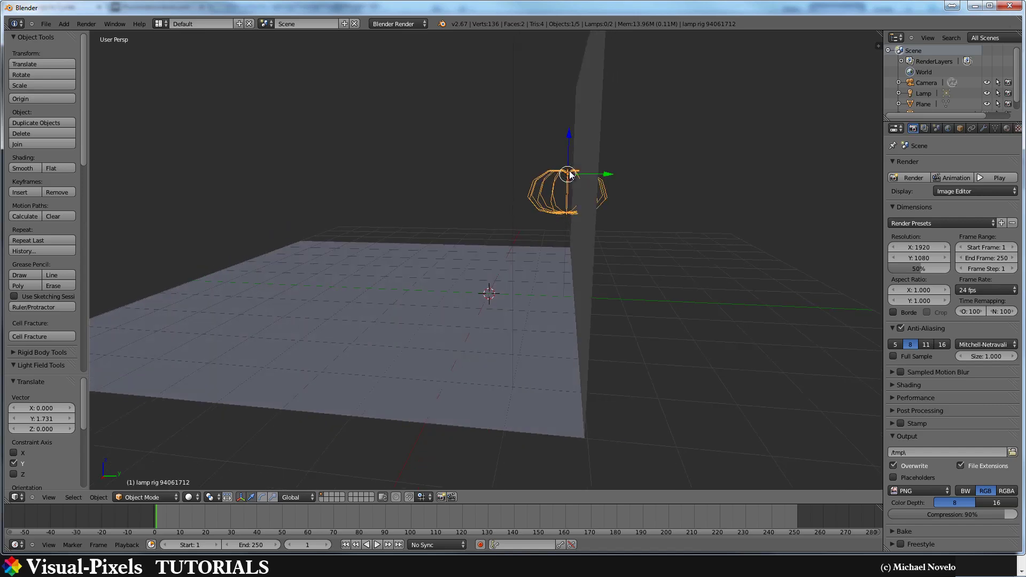
pyautogui.press('r')
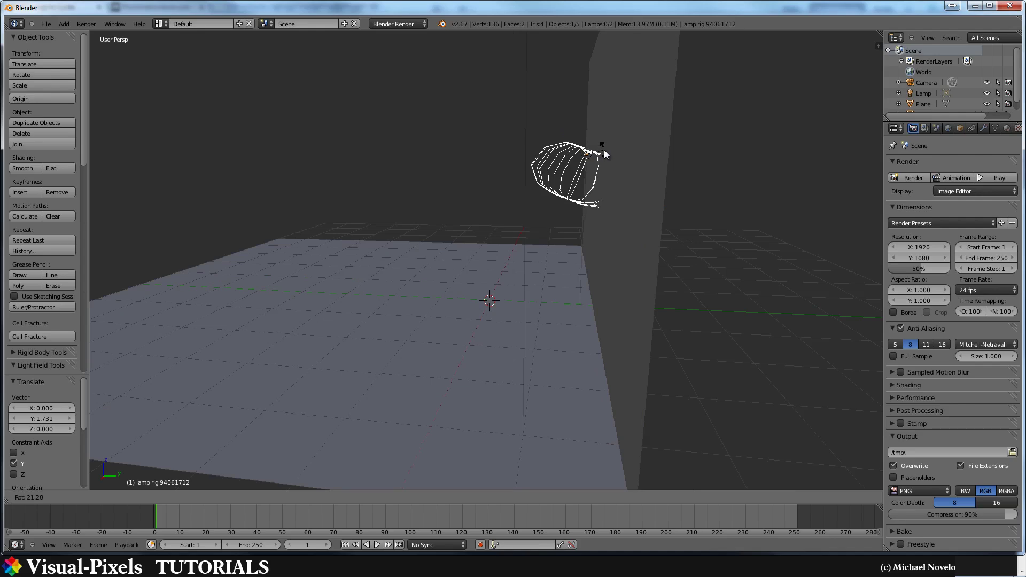
pyautogui.click(604, 149)
pyautogui.moveTo(581, 162); pyautogui.dragTo(610, 172, button='middle')
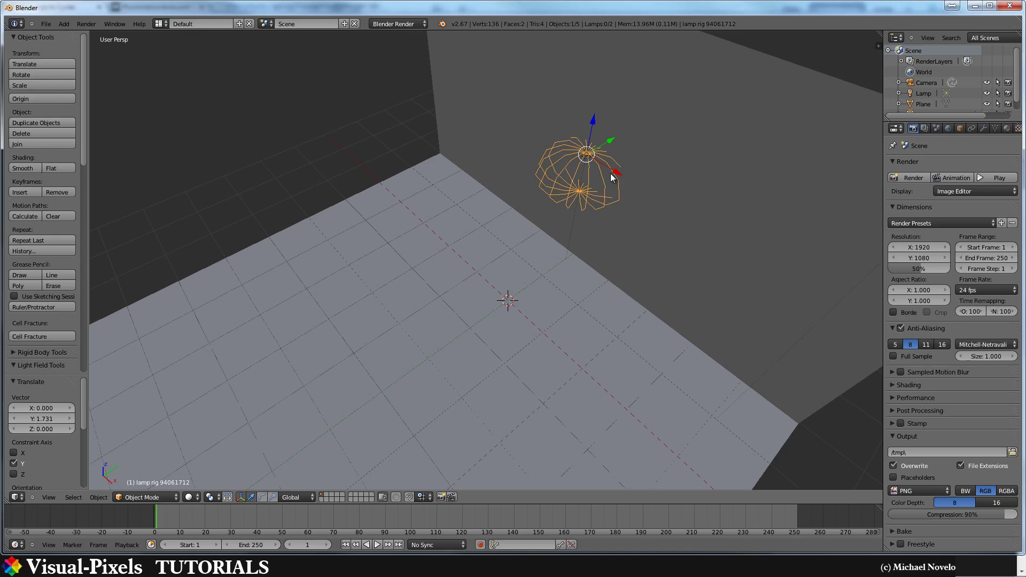
pyautogui.press('ctrl+alt+KP_0')
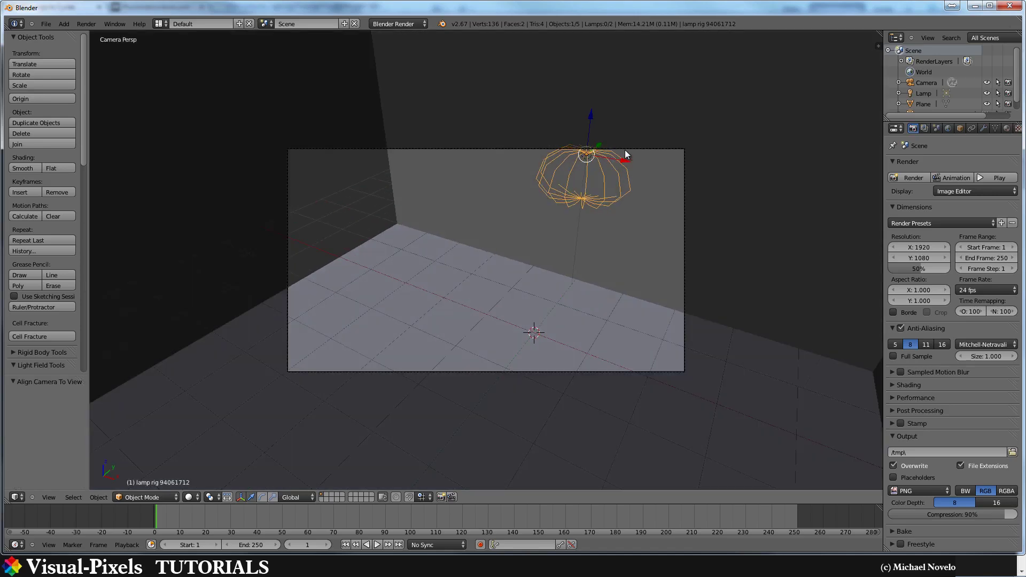
# - Reposition the camera to frame the lamp rig, wall and floor
pyautogui.rightClick(624, 150)
pyautogui.press('g')
pyautogui.click(379, 41)
# - Switch the render engine to Cycles and run a test render from the camera
pyautogui.click(390, 24)
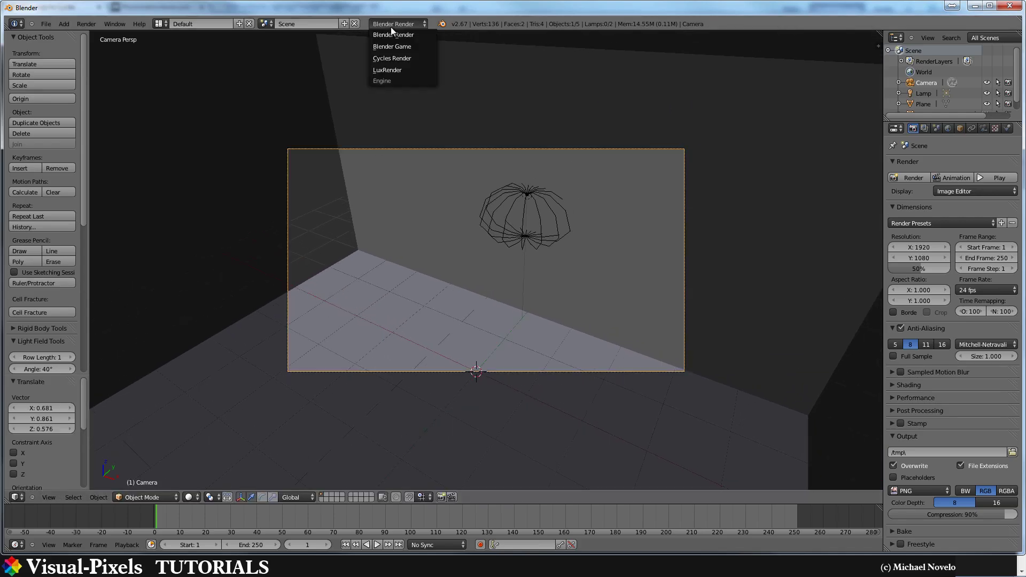
pyautogui.click(393, 60)
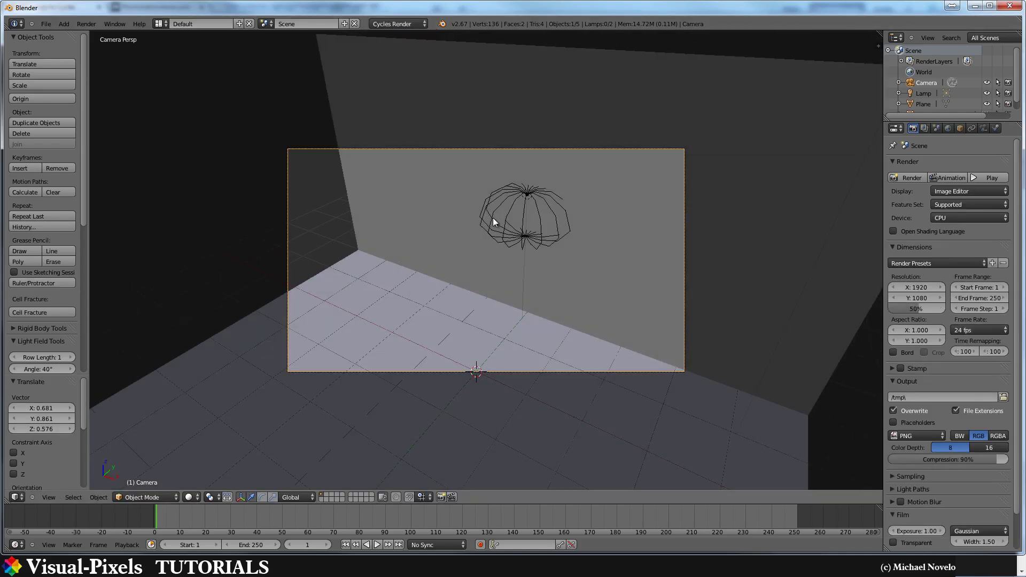
pyautogui.press('F12')
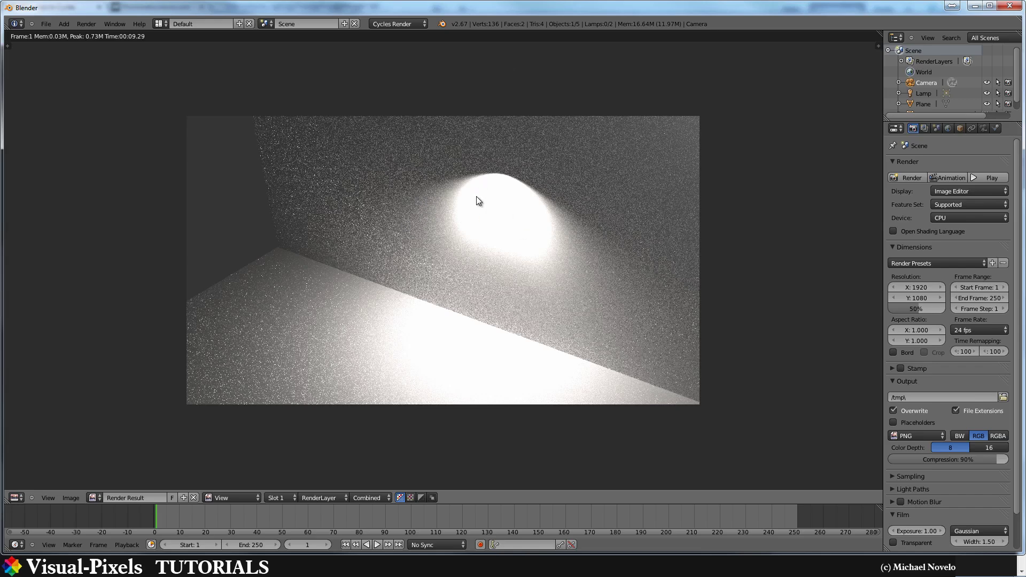
pyautogui.press('Escape')
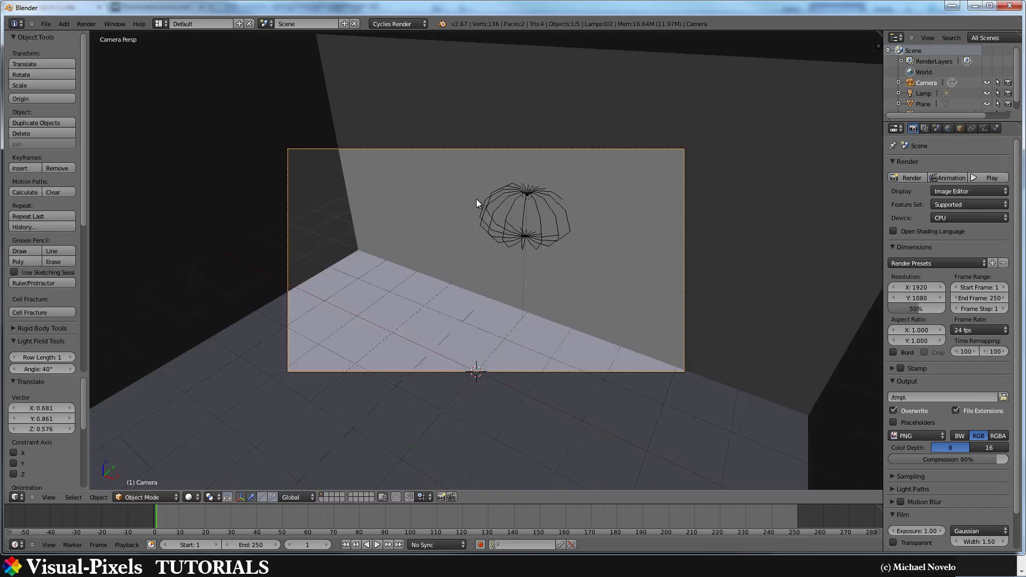
pyautogui.rightClick(521, 195)
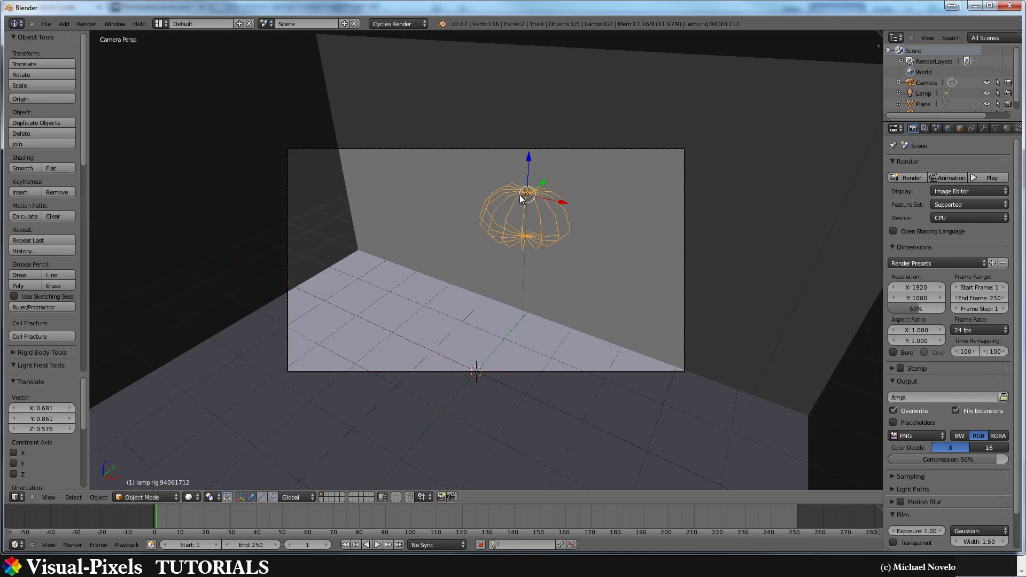
# - Set the lamp rig's Strength Multiplier to 50 in the properties sidebar
pyautogui.press('n')
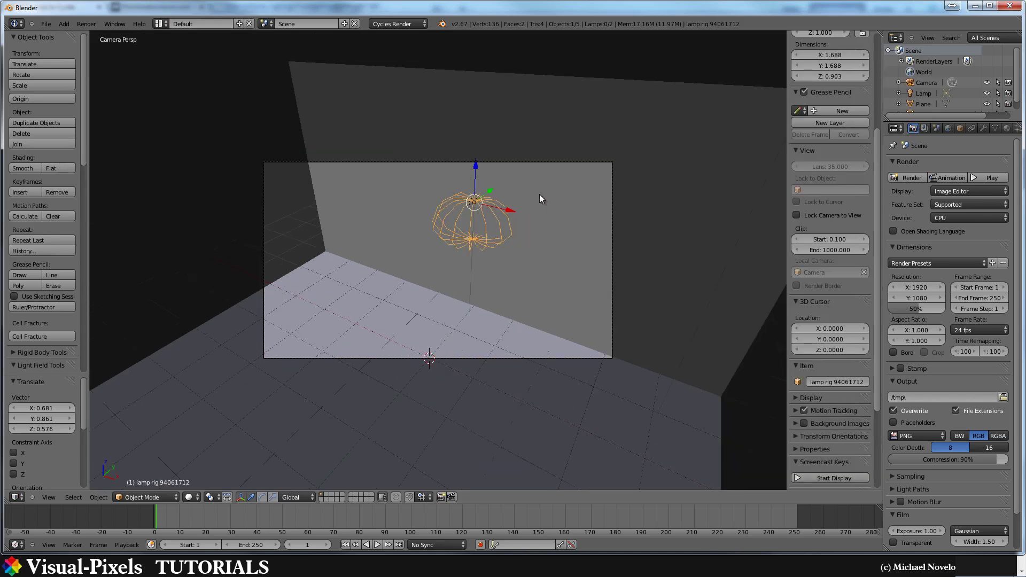
pyautogui.scroll(-5, 819, 373)
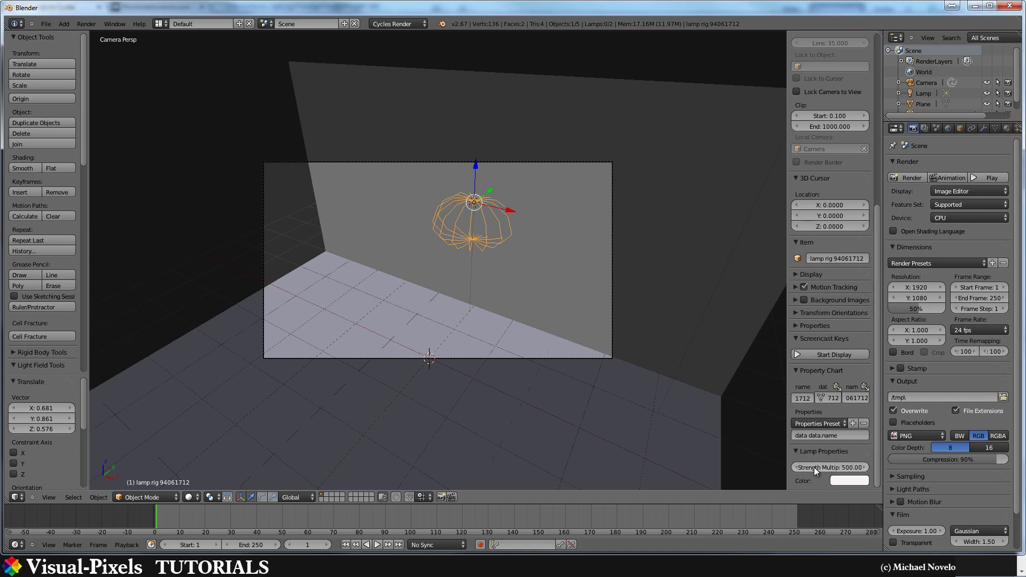
pyautogui.click(841, 467)
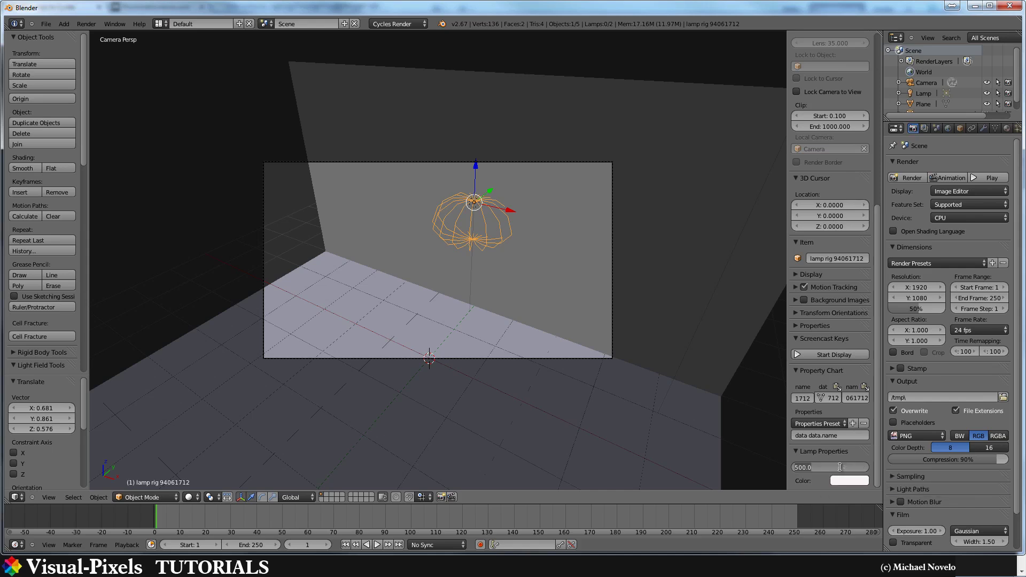
pyautogui.write('5')
pyautogui.press('Return')
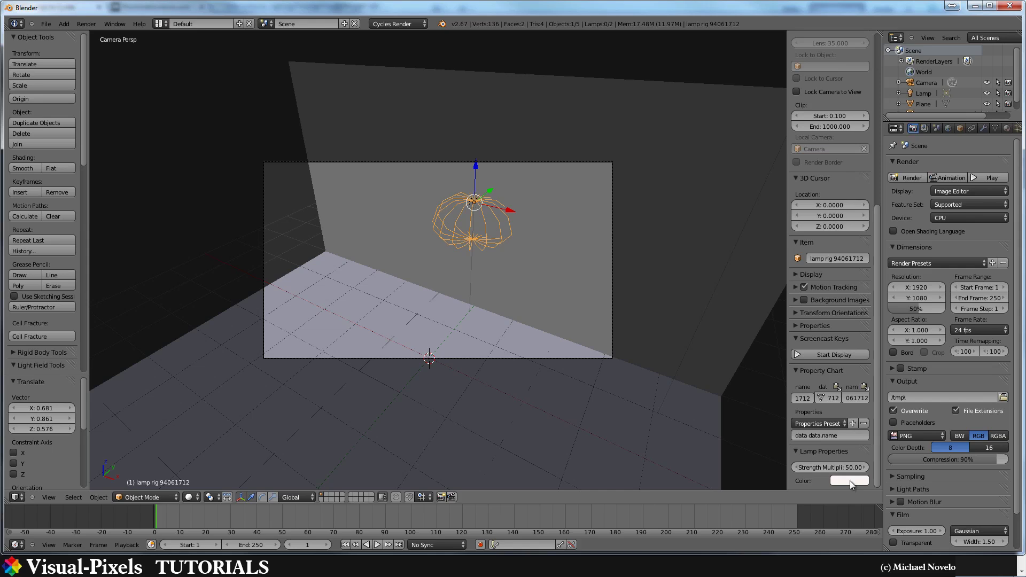
# - Make the lamp color blue and render the scene again in Cycles
pyautogui.click(850, 480)
pyautogui.click(842, 480)
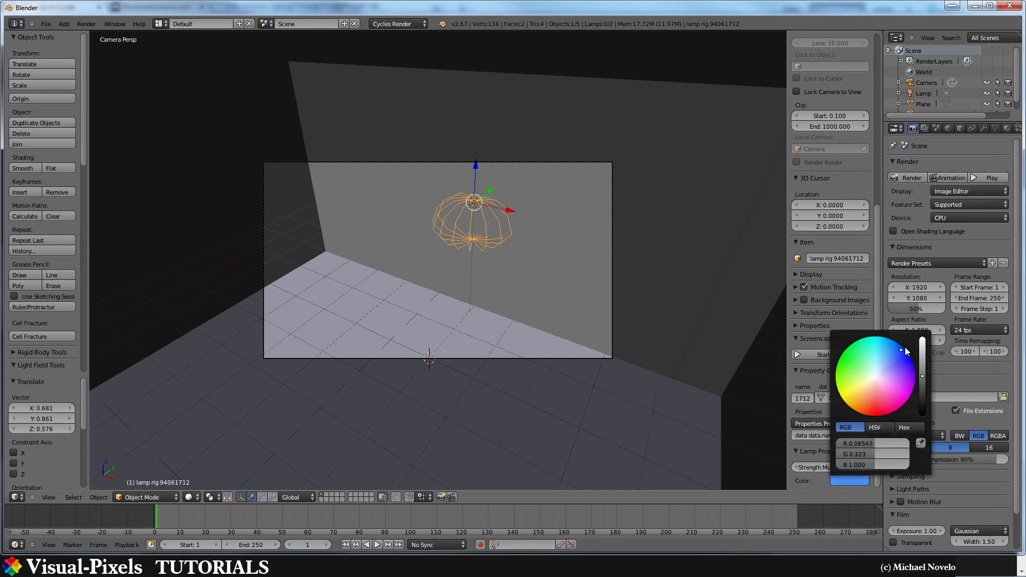
pyautogui.moveTo(900, 354); pyautogui.dragTo(907, 351)
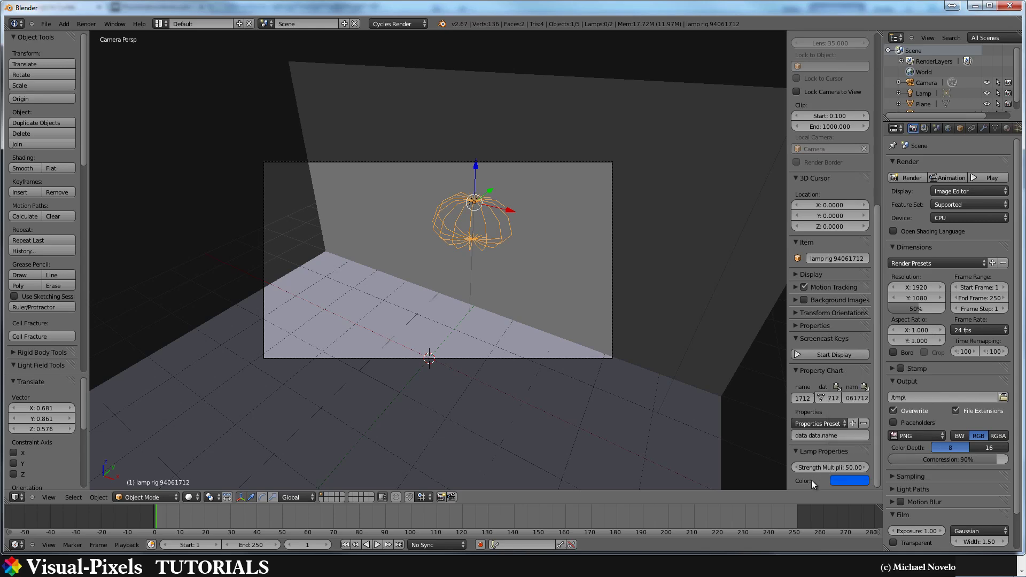
pyautogui.press('F12')
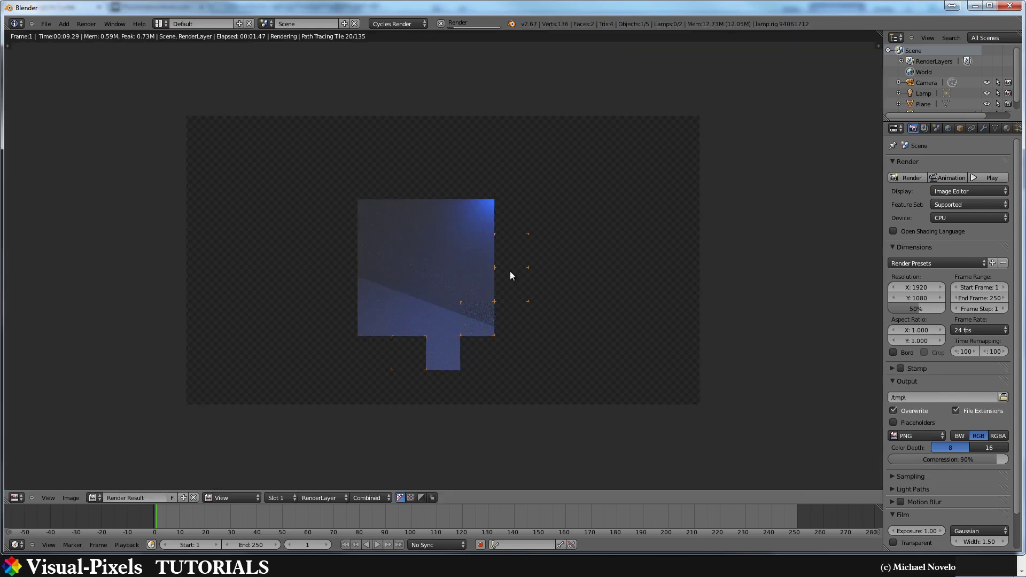